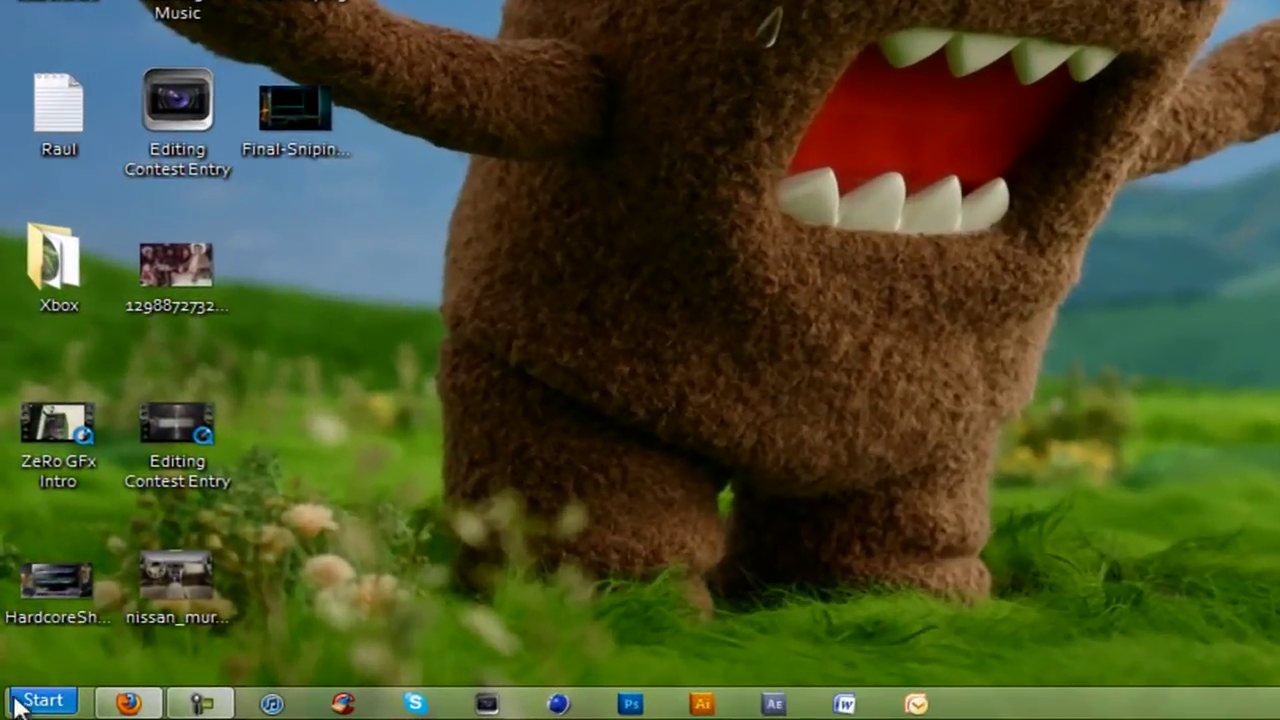
Search the Start menu for gpedit.msc
{"action": "left_click", "coordinate": [18, 705]}
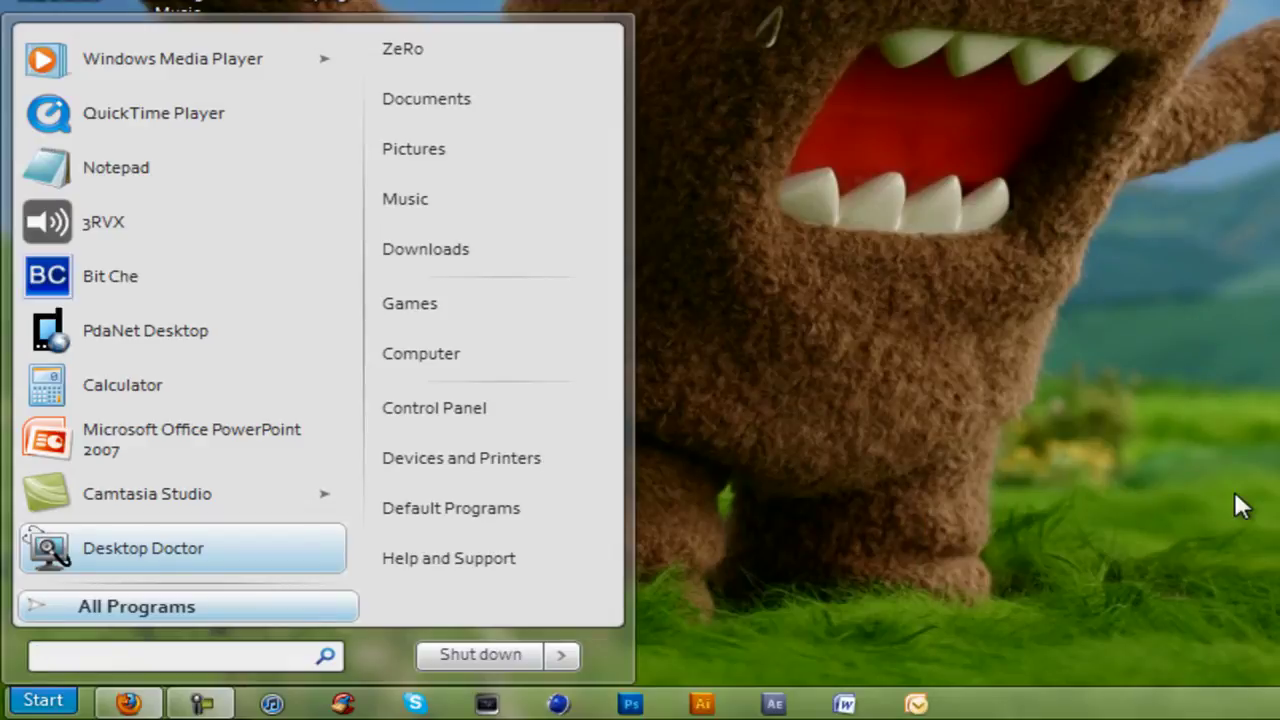
{"action": "type", "text": "gpedit."}
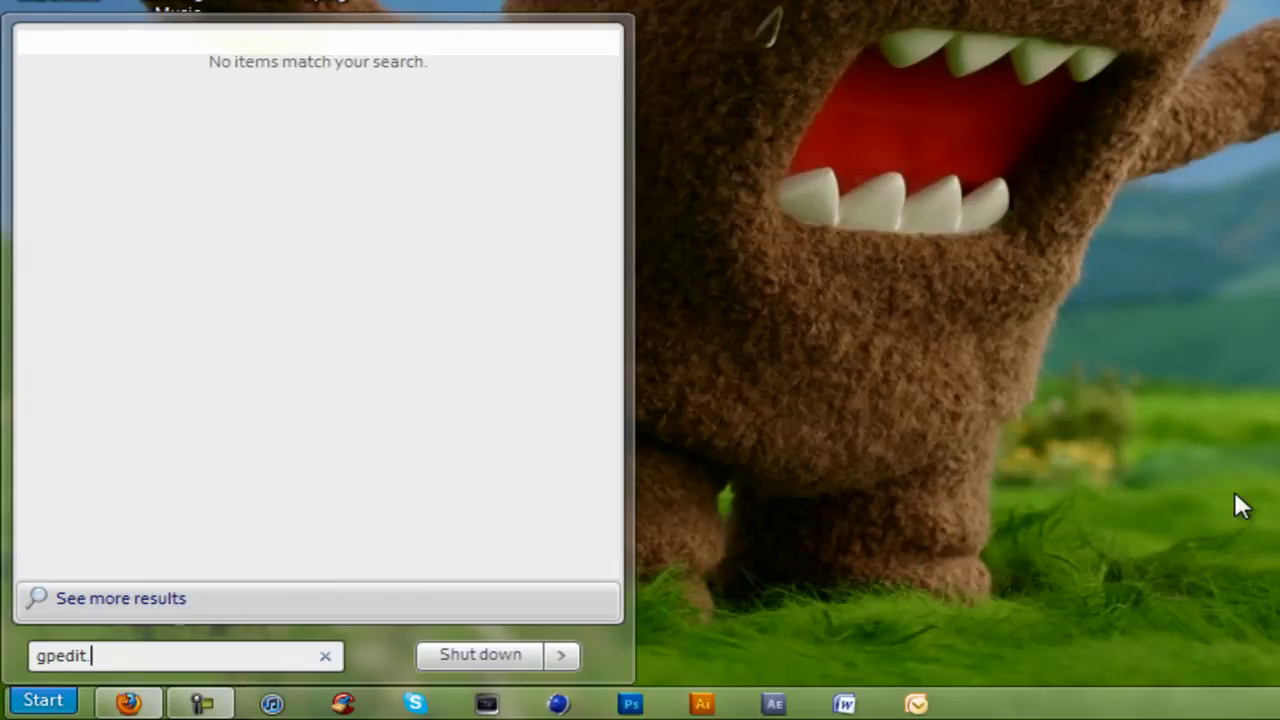
{"action": "type", "text": "msc"}
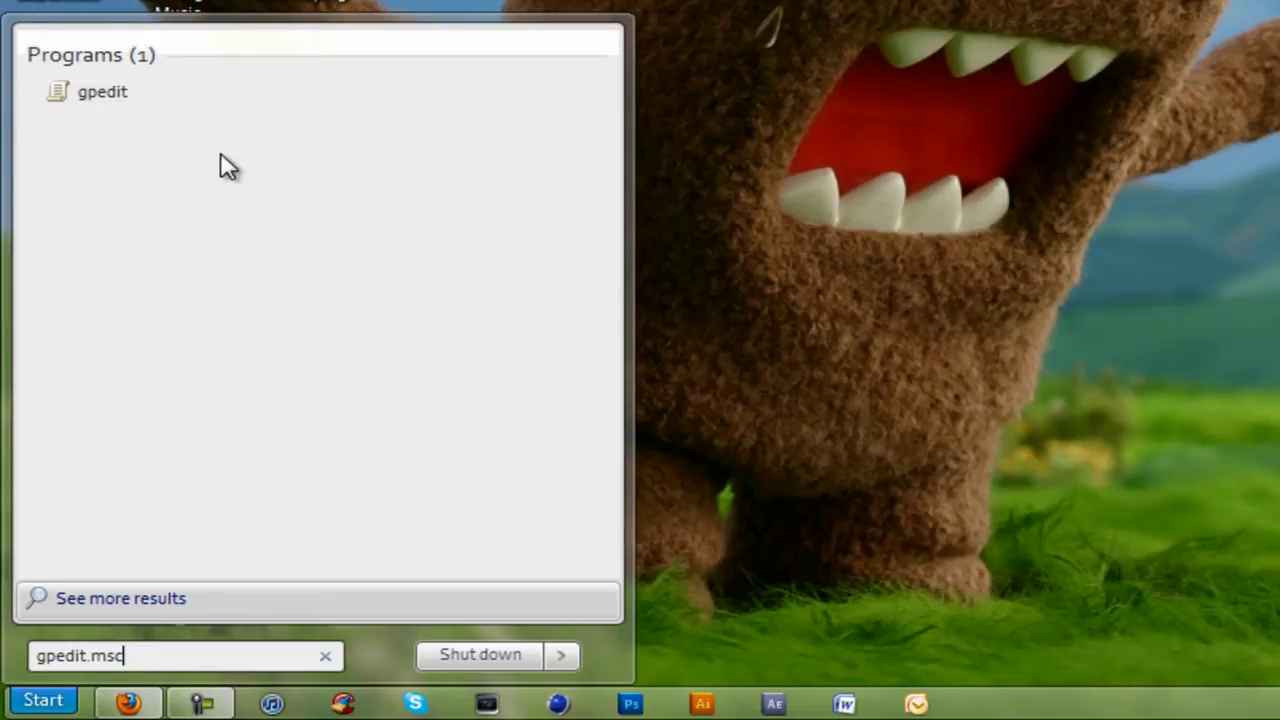
Navigate Computer Configuration > Administrative Templates > Network > QoS Packet Scheduler to the Limit reservable bandwidth policy
{"action": "left_click", "coordinate": [122, 92]}
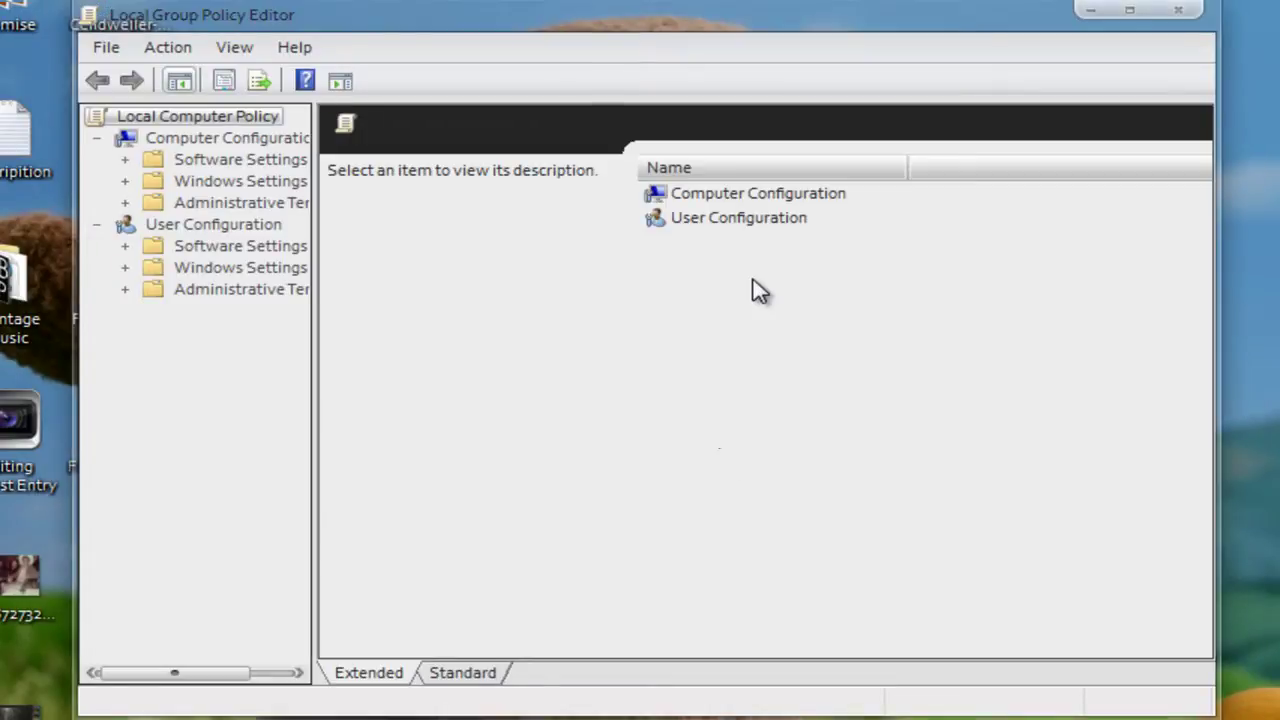
{"action": "left_click", "coordinate": [193, 140]}
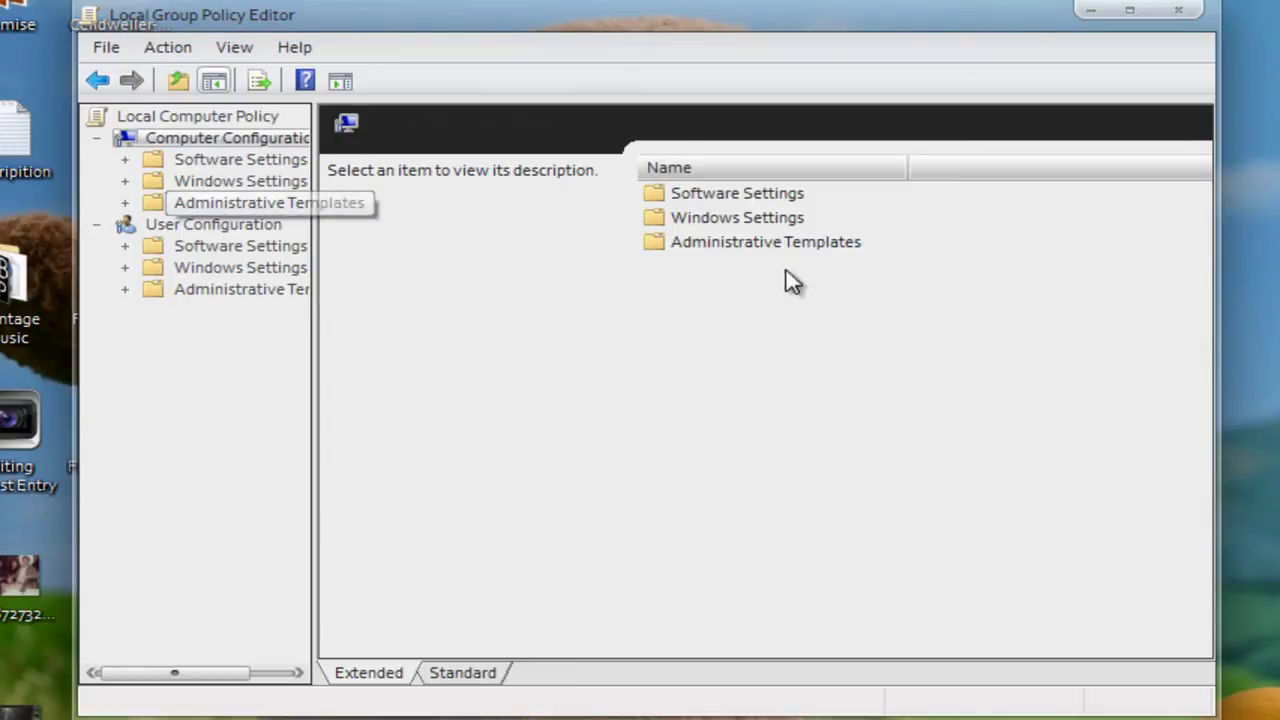
{"action": "double_click", "coordinate": [703, 245]}
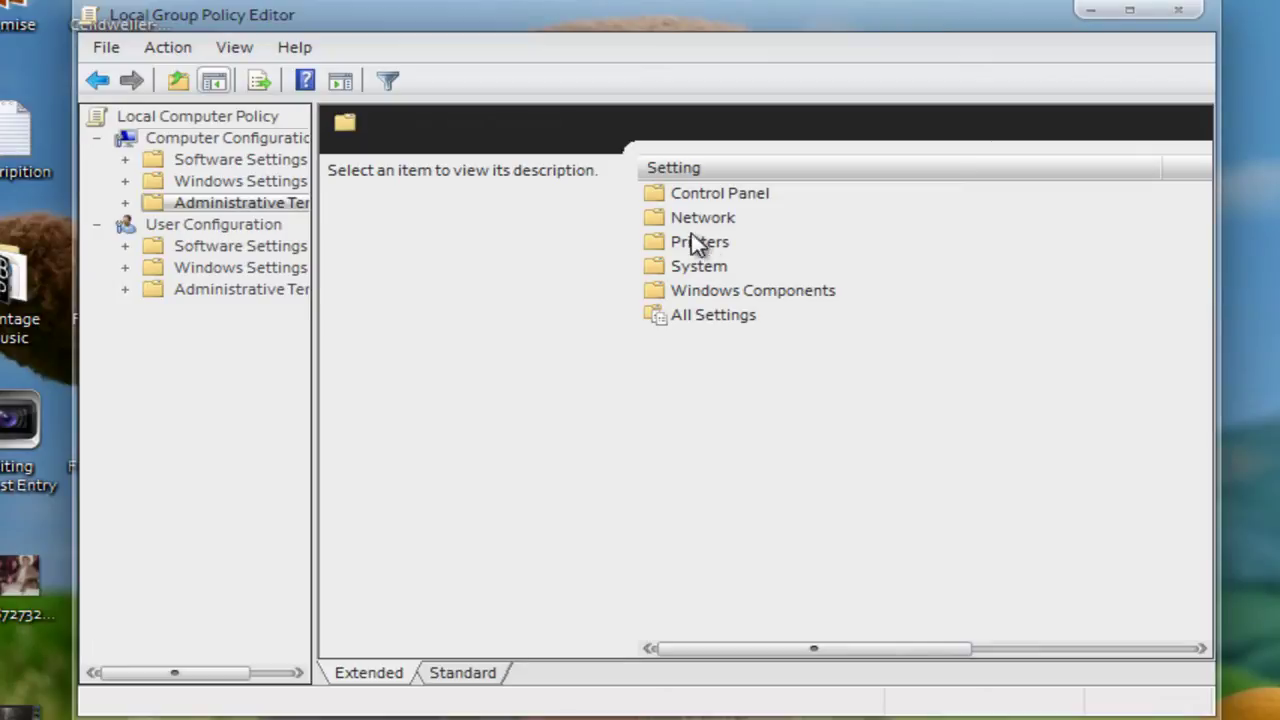
{"action": "double_click", "coordinate": [690, 218]}
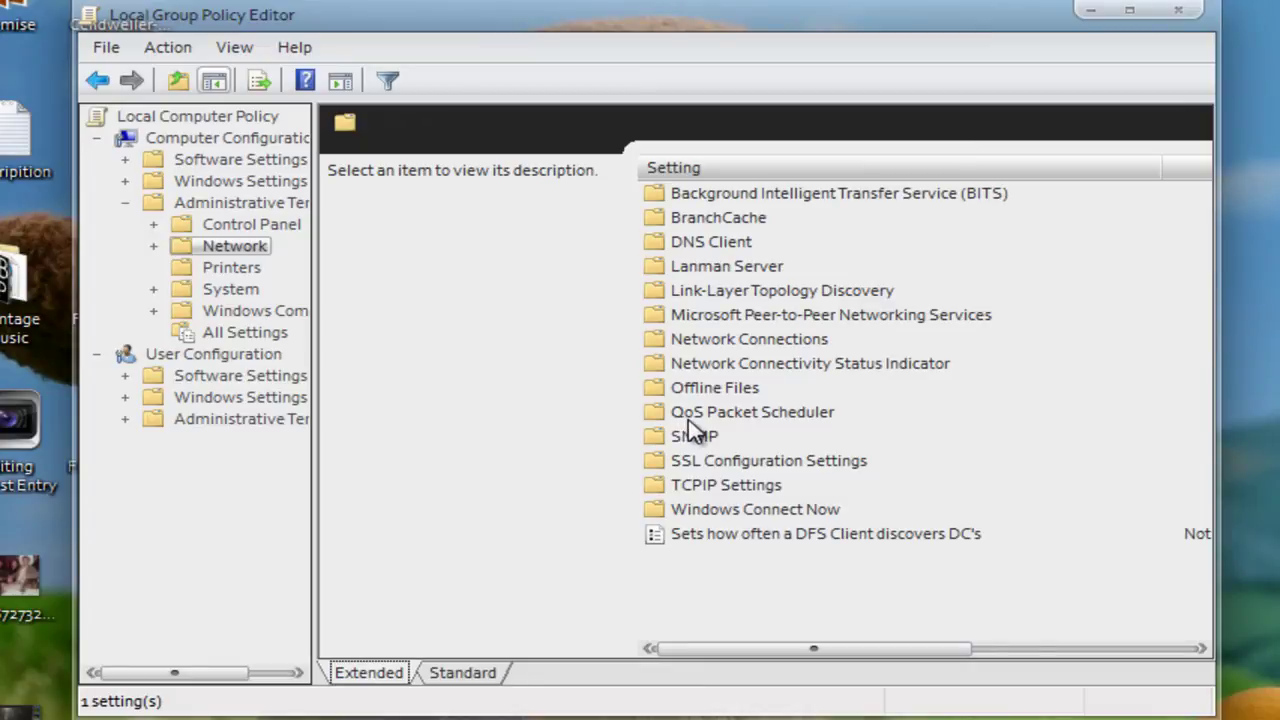
{"action": "double_click", "coordinate": [737, 414]}
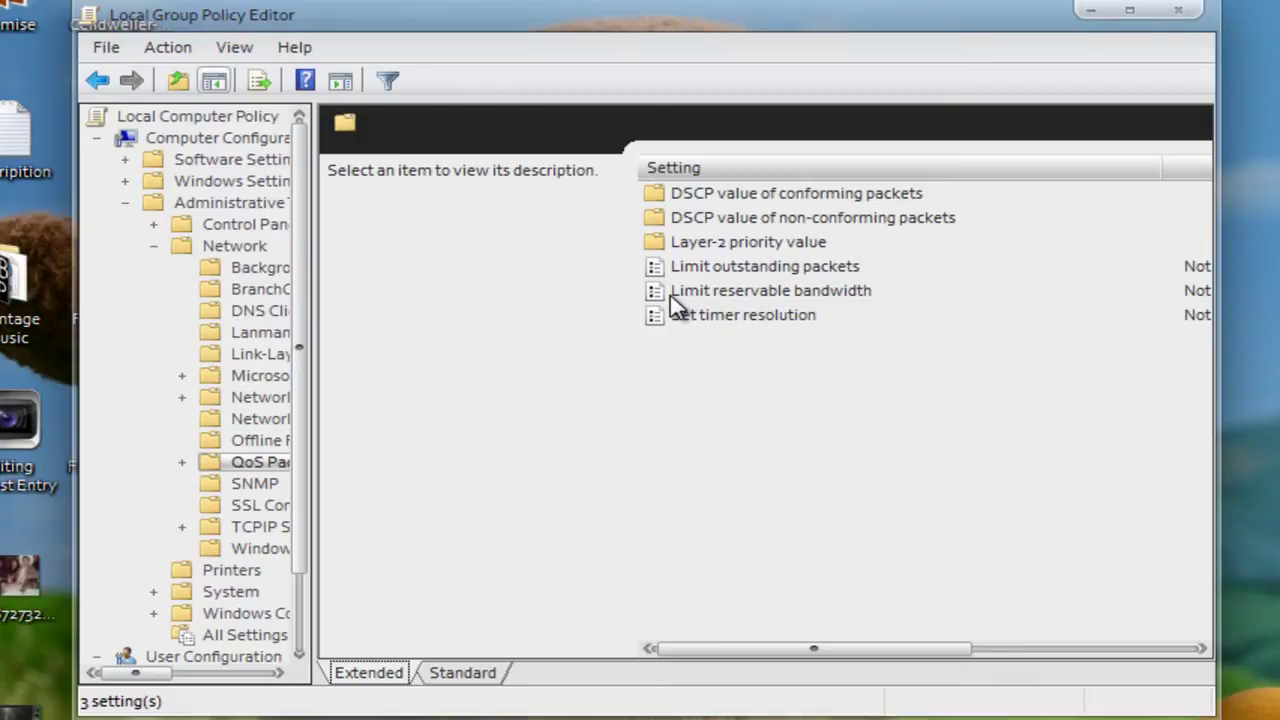
{"action": "left_click", "coordinate": [850, 298]}
{"action": "right_click", "coordinate": [850, 294]}
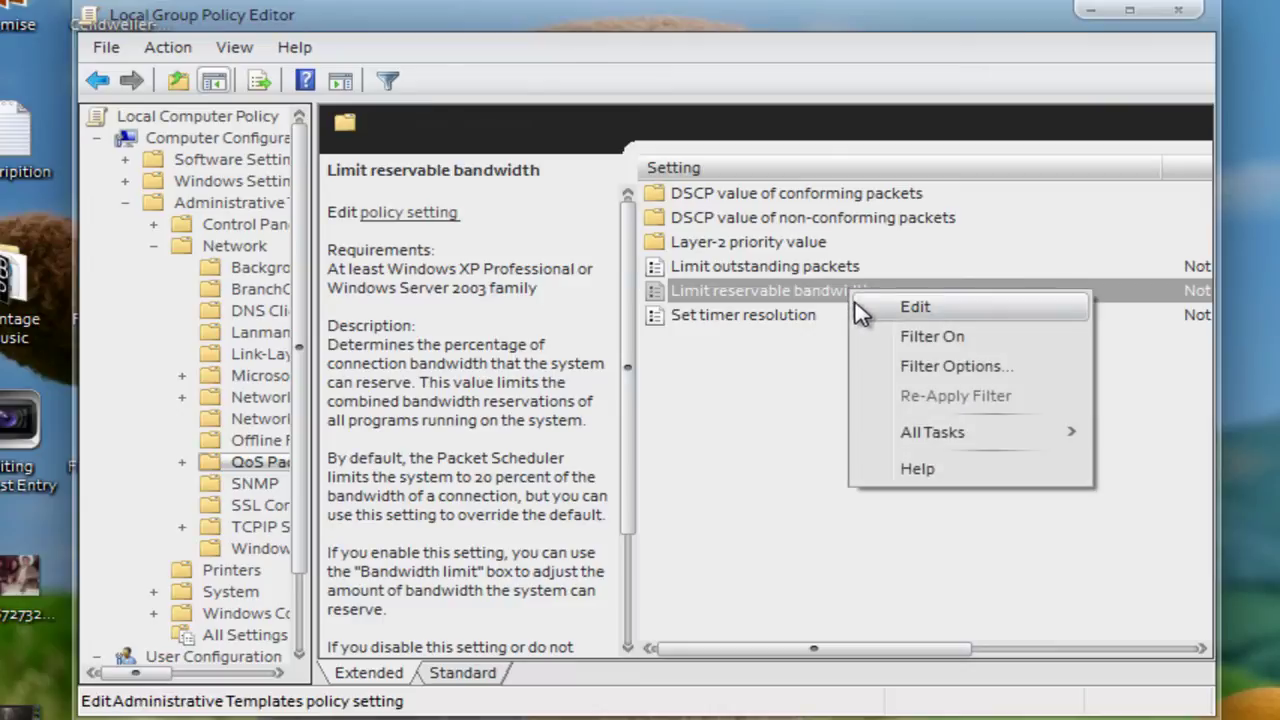
Enable Limit reservable bandwidth, change its bandwidth limit from 20 to 0 percent, and apply
{"action": "left_click", "coordinate": [873, 314]}
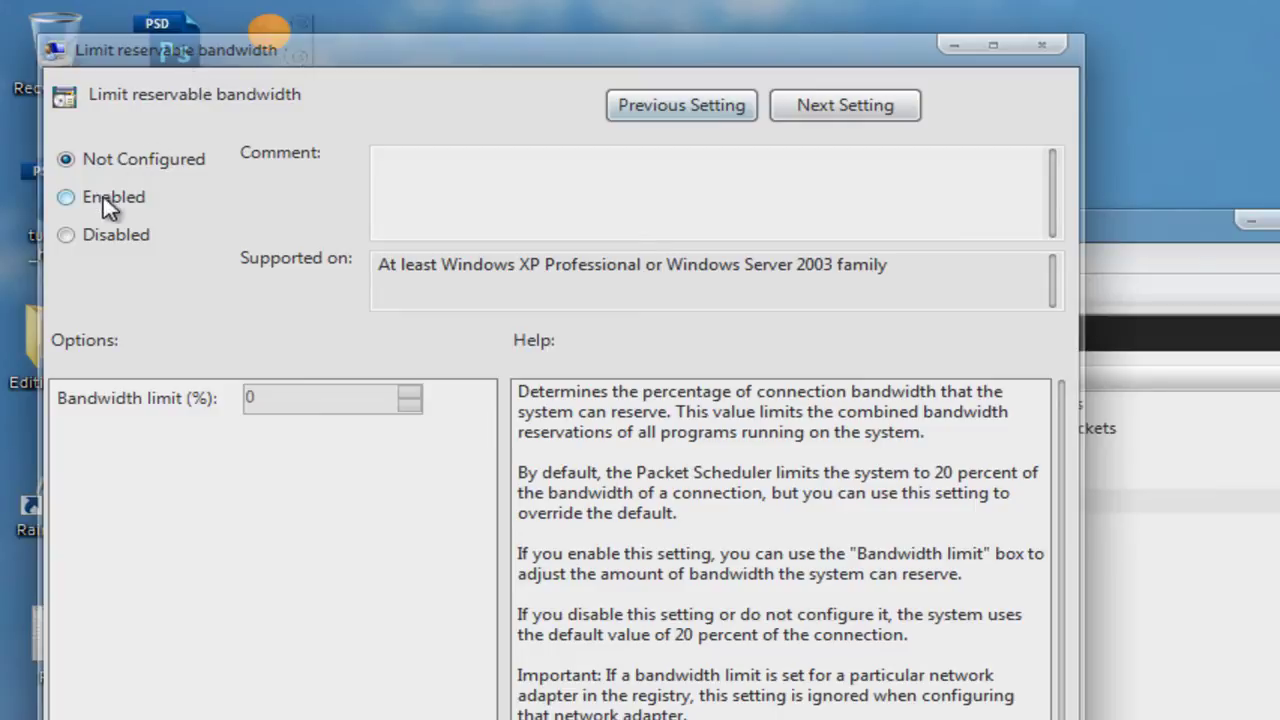
{"action": "left_click", "coordinate": [68, 198]}
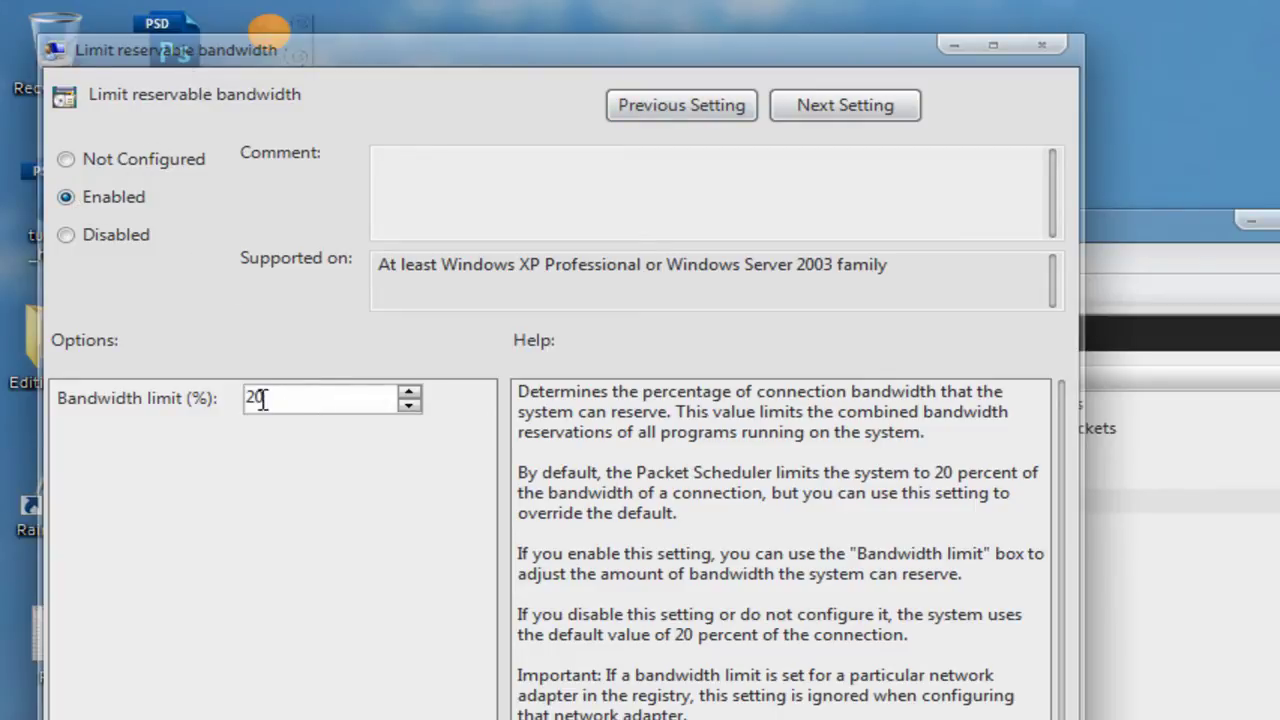
{"action": "left_click_drag", "start_coordinate": [284, 393], "coordinate": [97, 427]}
{"action": "type", "text": "0"}
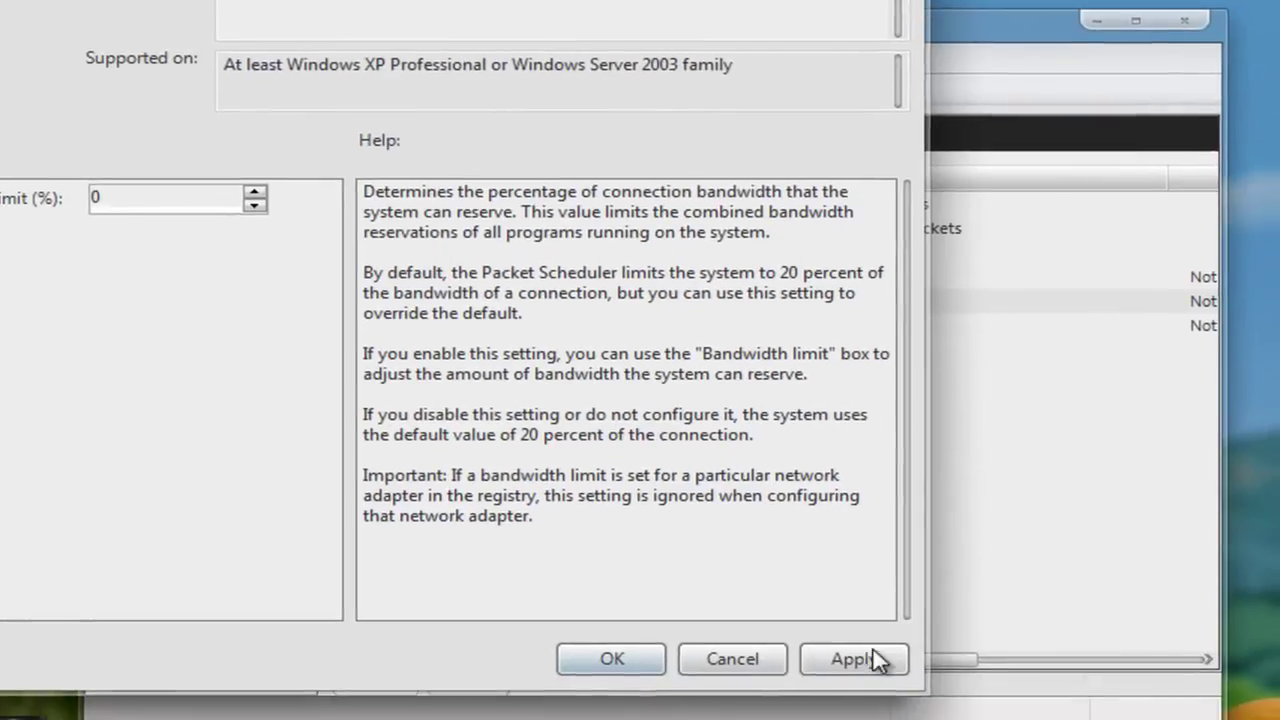
{"action": "left_click", "coordinate": [868, 659]}
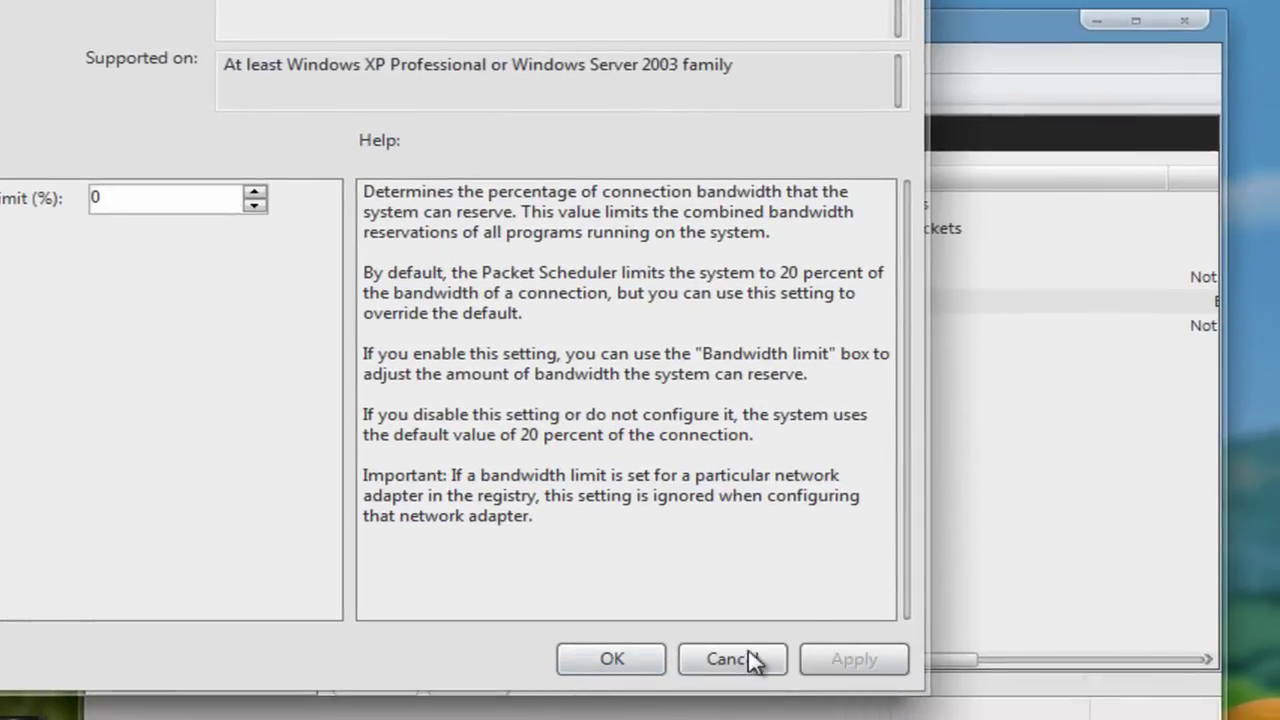
Confirm the policy dialog with OK and close the Local Group Policy Editor
{"action": "left_click", "coordinate": [612, 660]}
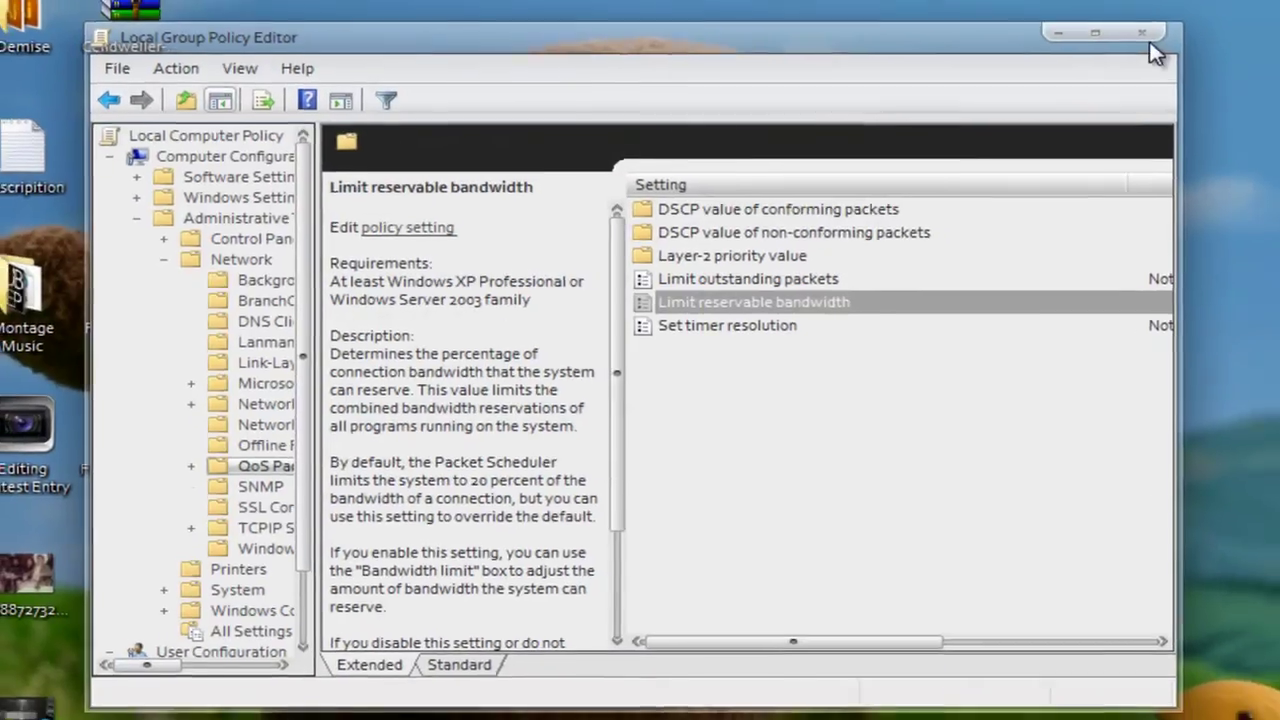
{"action": "left_click", "coordinate": [1141, 34]}
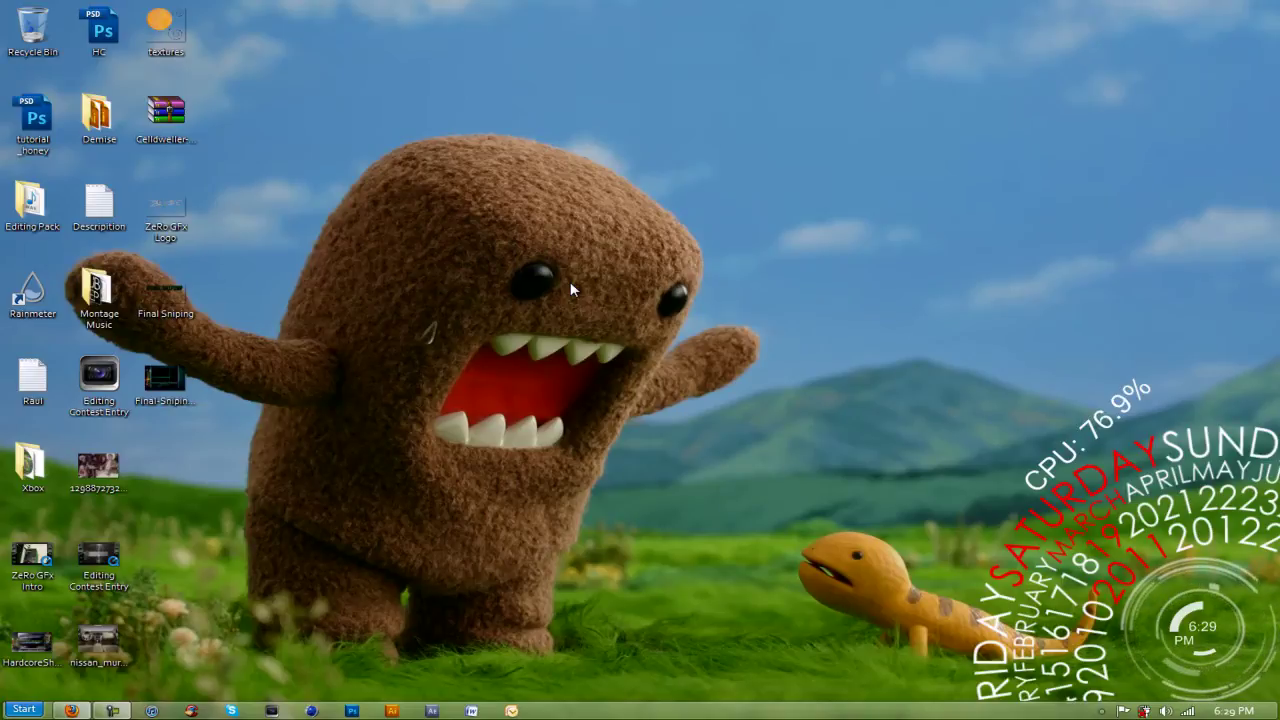
Open User Account Control settings via a 'uac' search, verify Never notify, and close it
{"action": "key", "text": "super"}
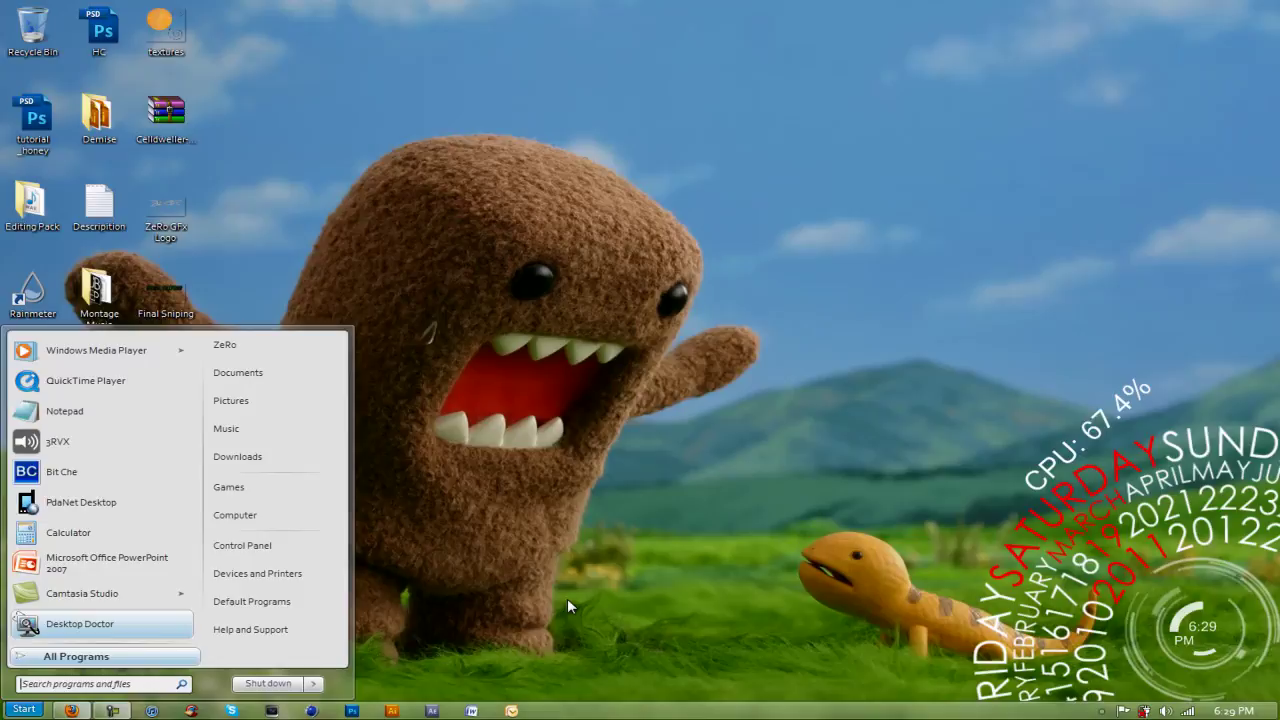
{"action": "type", "text": "uac"}
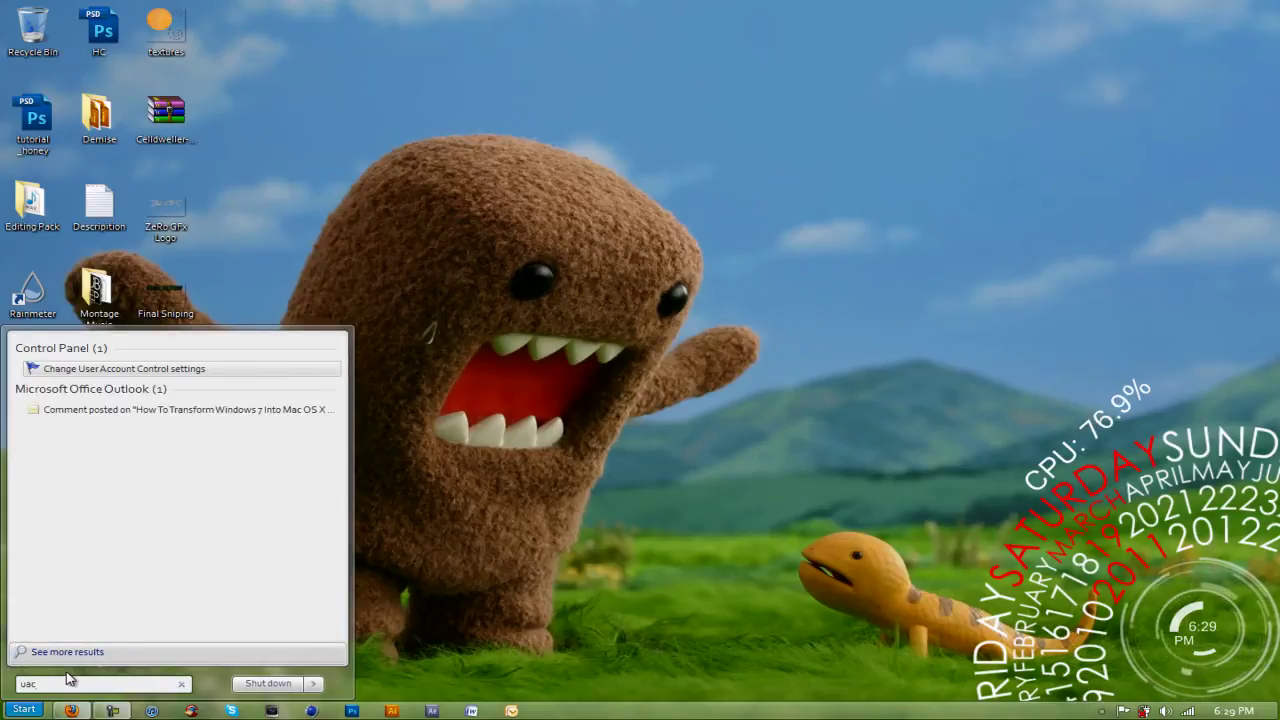
{"action": "left_click", "coordinate": [100, 370]}
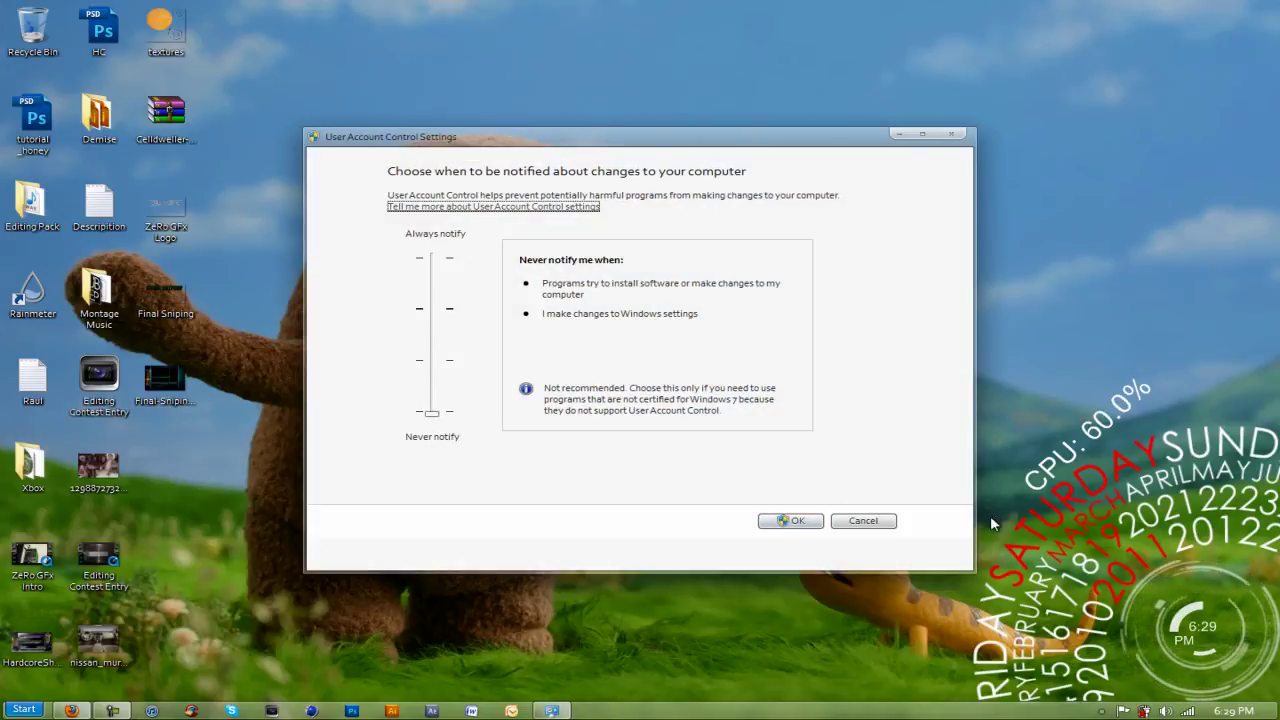
{"action": "left_click", "coordinate": [855, 522]}
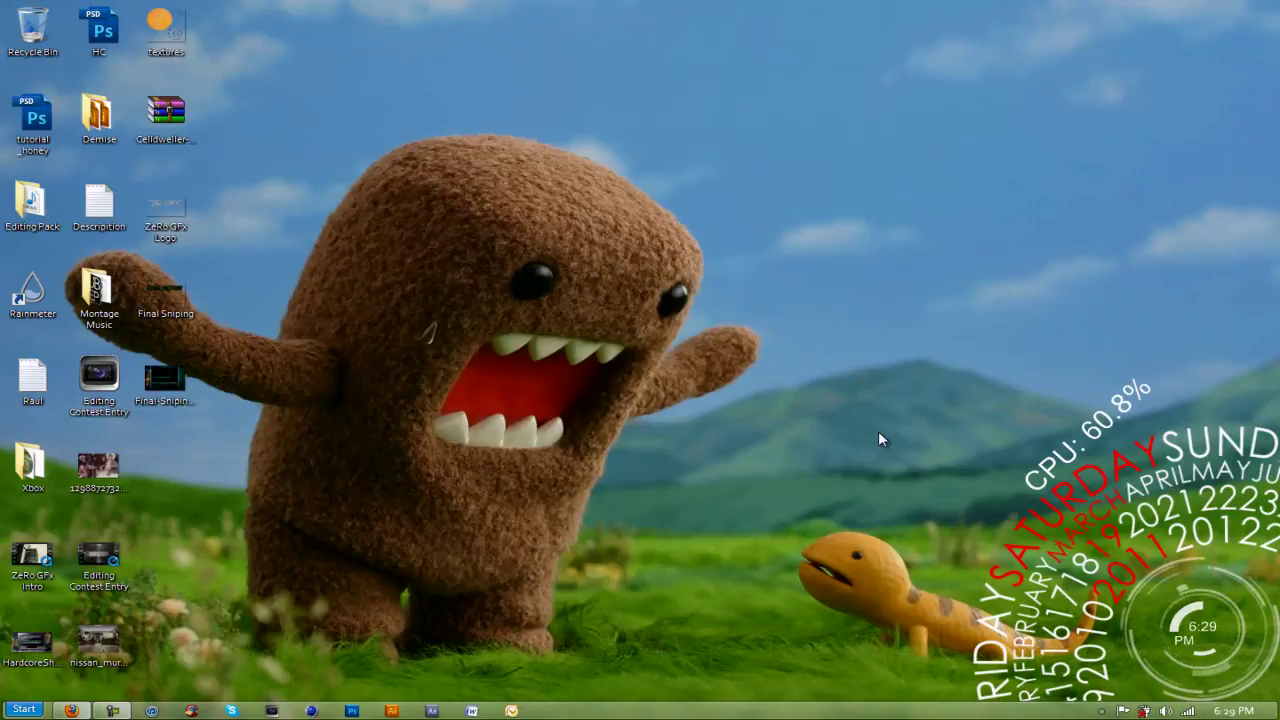